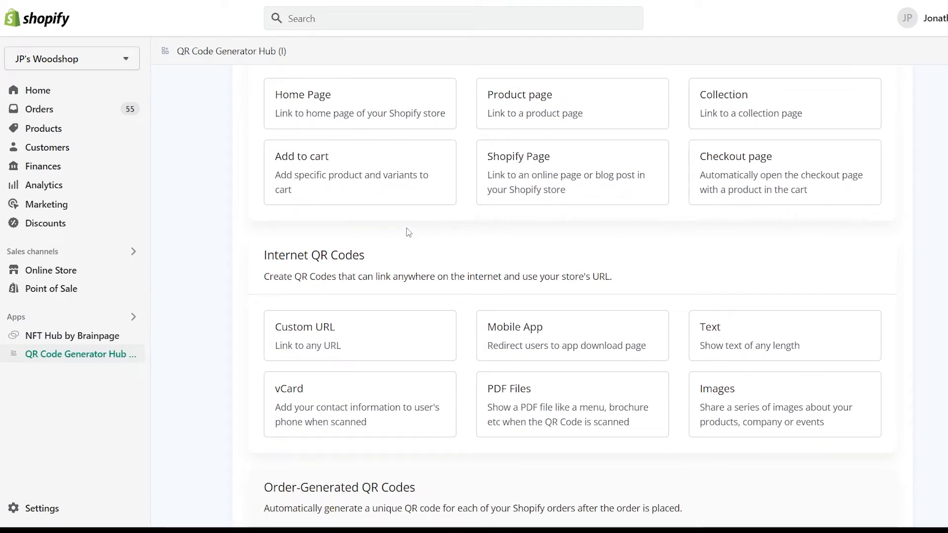
Create a product page QR code linking to Alder Wood Seat/Stool 1" X 2", without an automatically applied discount code.
{"action": "scroll", "coordinate": [408, 232], "scroll_direction": "up", "scroll_amount": 2}
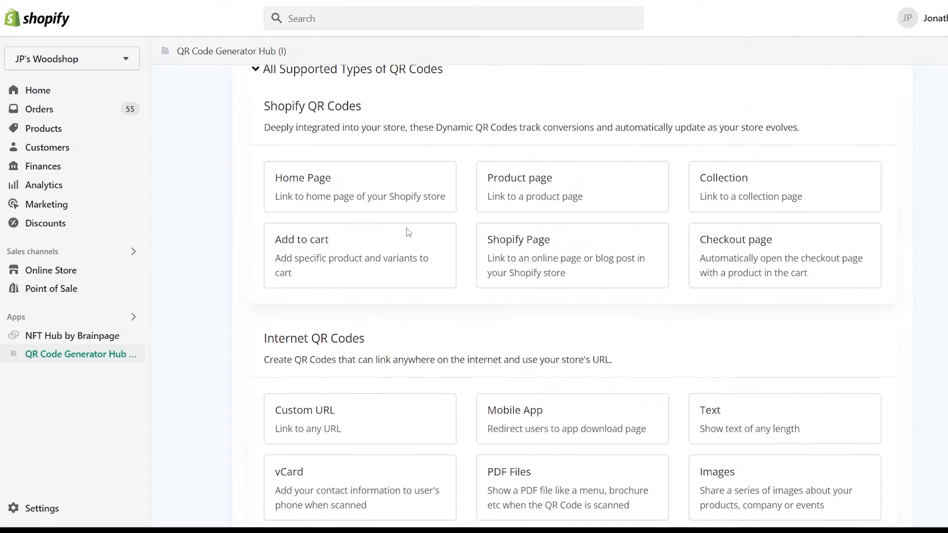
{"action": "scroll", "coordinate": [409, 232], "scroll_direction": "up", "scroll_amount": 1}
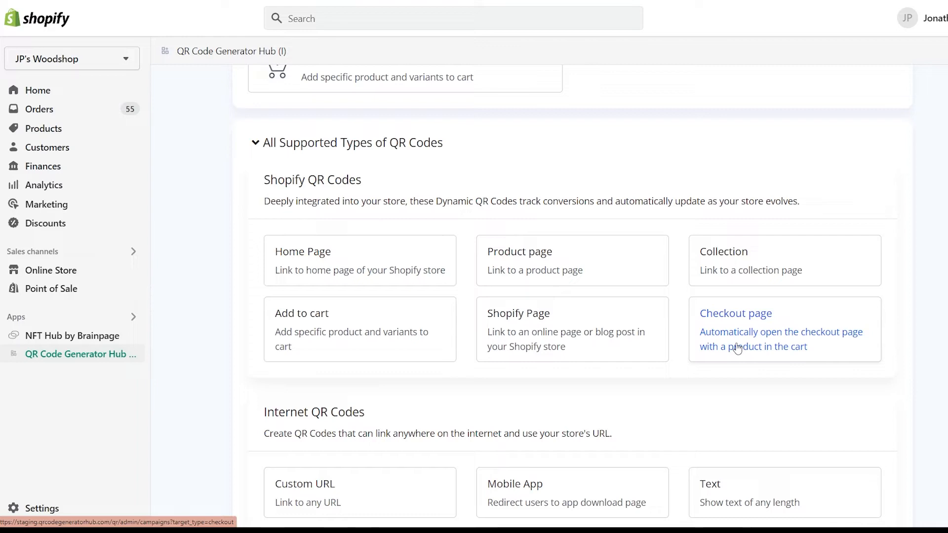
{"action": "scroll", "coordinate": [737, 348], "scroll_direction": "down", "scroll_amount": 3}
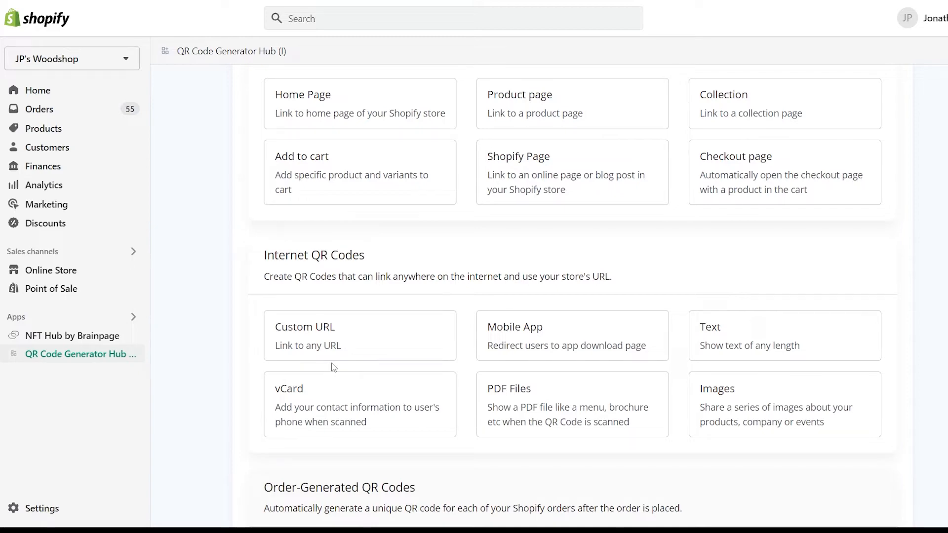
{"action": "scroll", "coordinate": [333, 367], "scroll_direction": "down", "scroll_amount": 6}
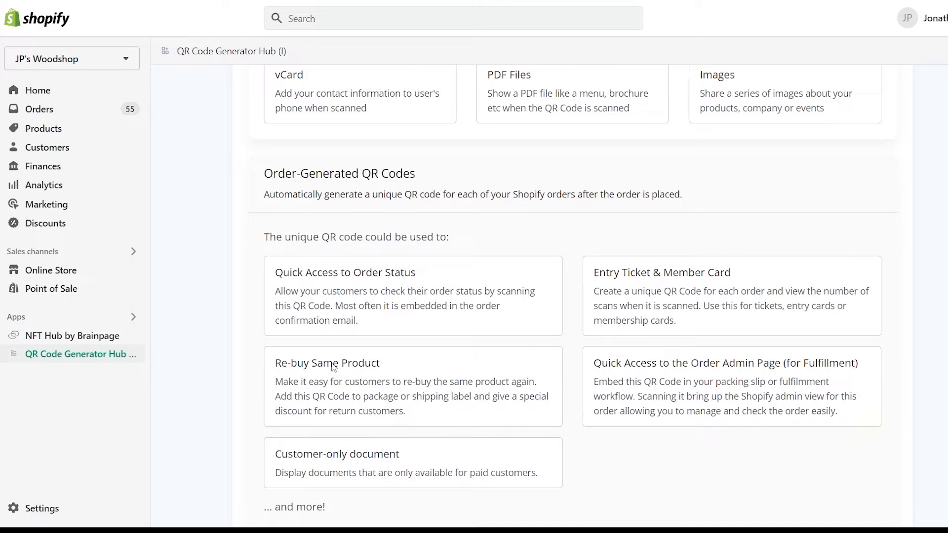
{"action": "scroll", "coordinate": [334, 366], "scroll_direction": "up", "scroll_amount": 10}
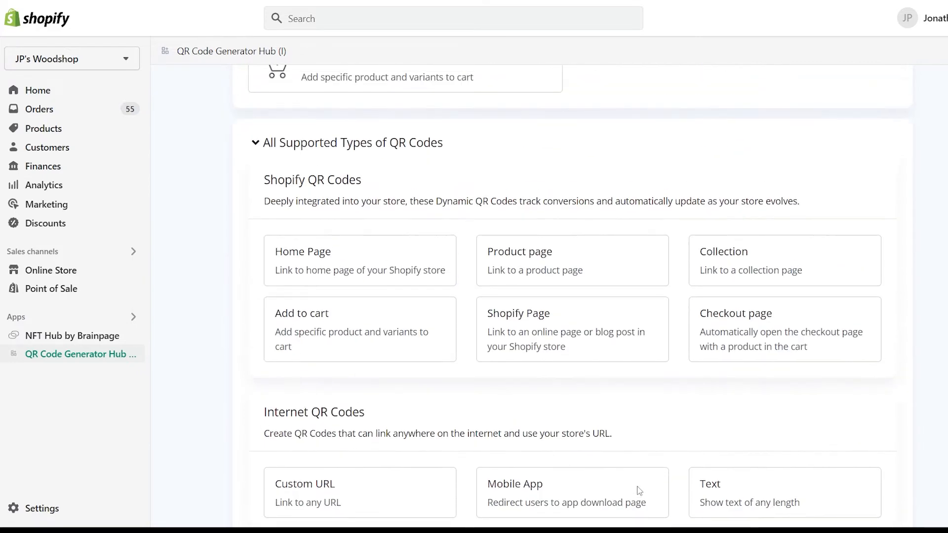
{"action": "left_click", "coordinate": [551, 257]}
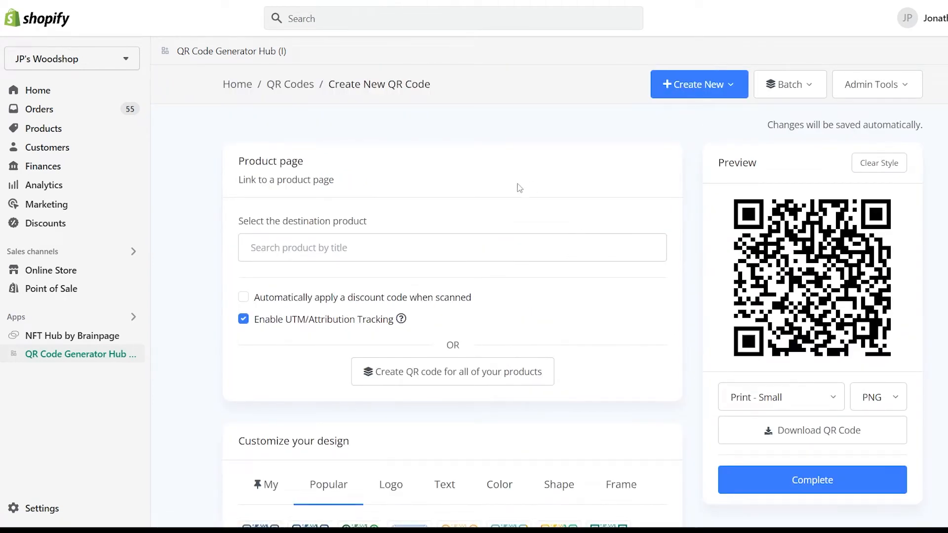
{"action": "left_click", "coordinate": [381, 244]}
{"action": "type", "text": "stool"}
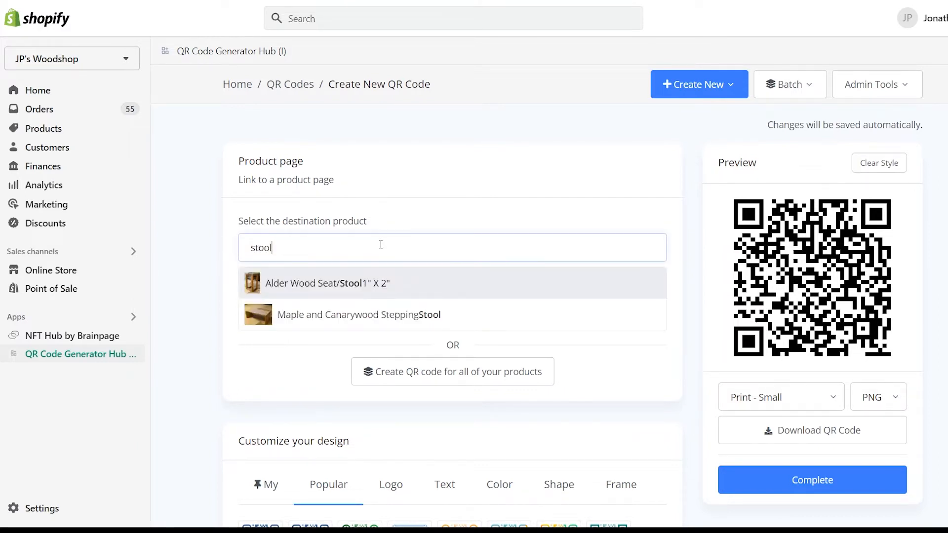
{"action": "left_click", "coordinate": [349, 283]}
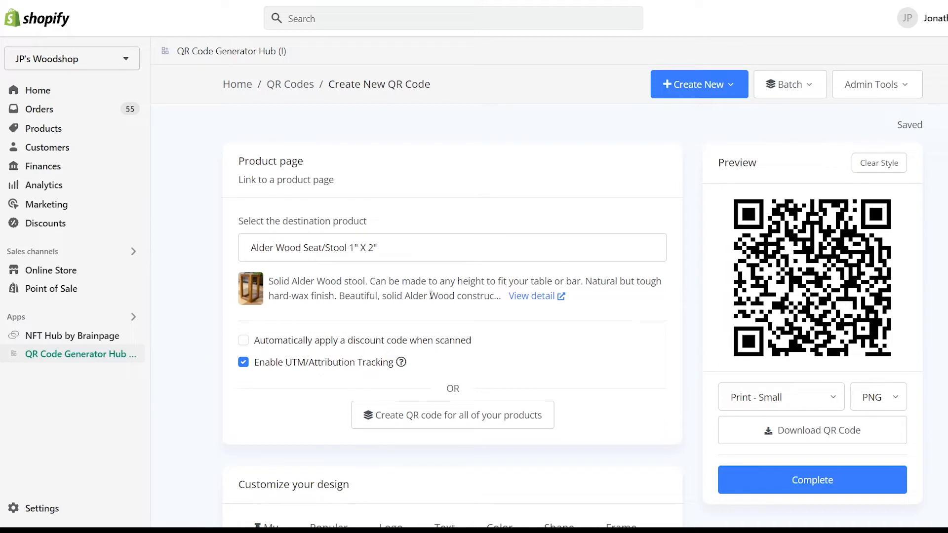
{"action": "left_click", "coordinate": [369, 344]}
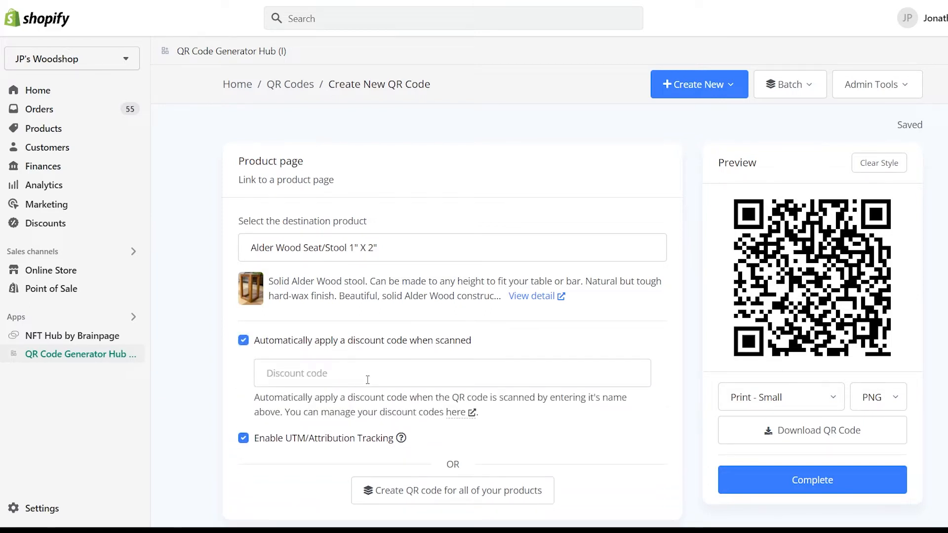
{"action": "left_click", "coordinate": [354, 344]}
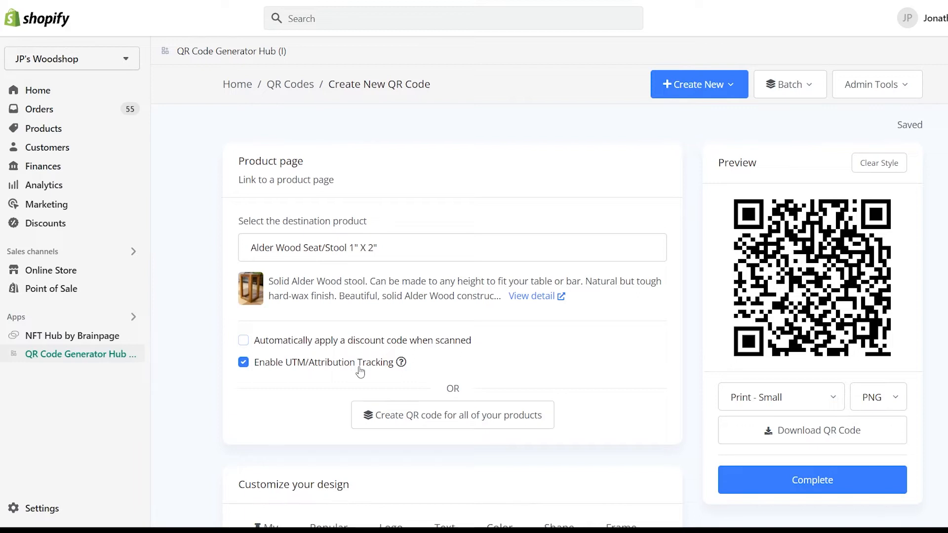
Add the Shopify logo to the QR code and set its pure color to the recommended light blue.
{"action": "scroll", "coordinate": [360, 371], "scroll_direction": "down", "scroll_amount": 5}
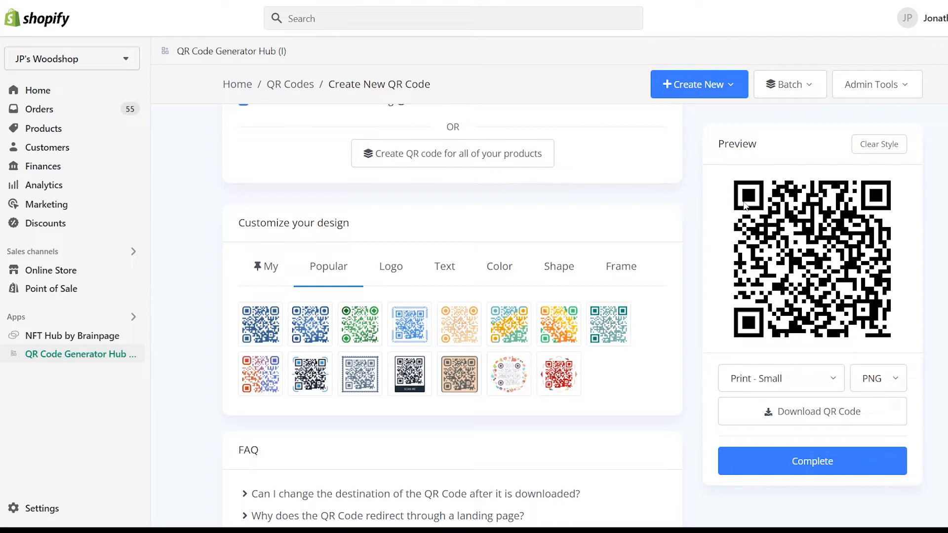
{"action": "left_click", "coordinate": [393, 274]}
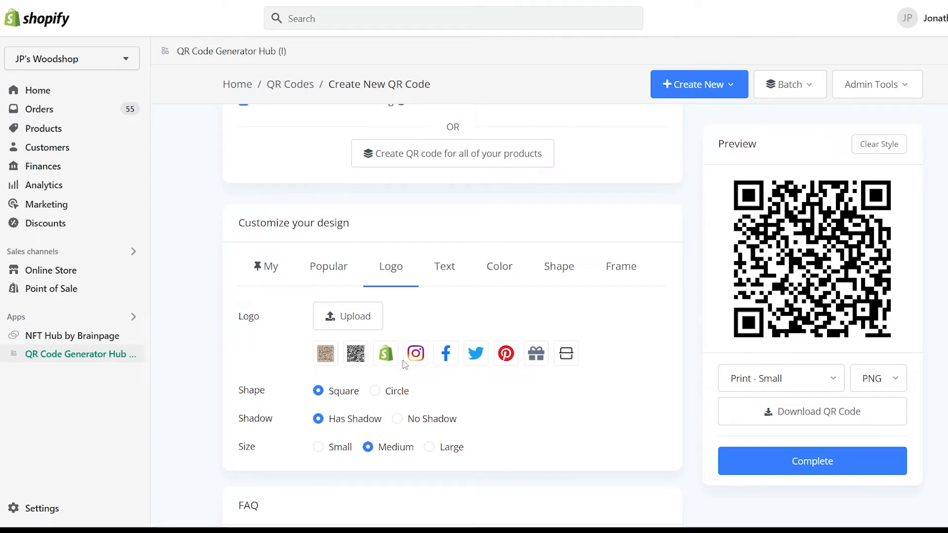
{"action": "left_click", "coordinate": [388, 356]}
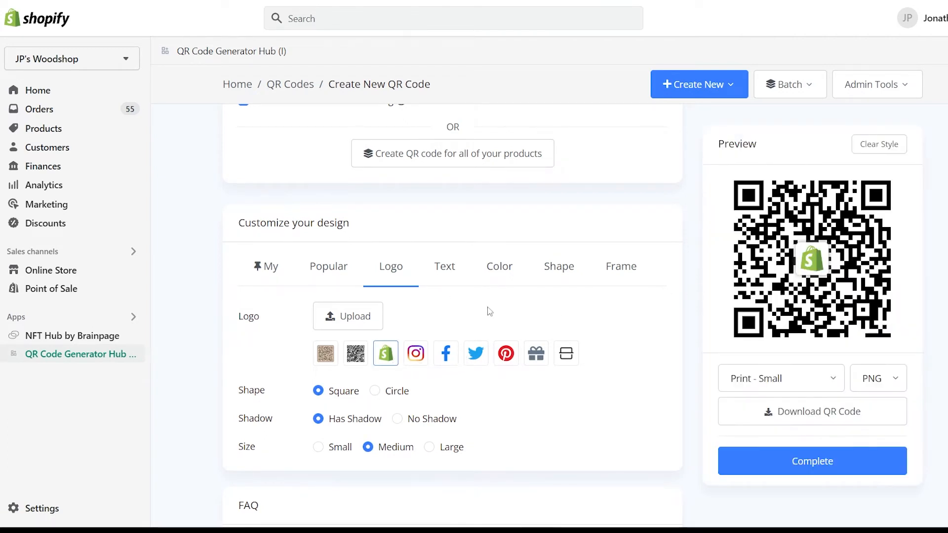
{"action": "left_click", "coordinate": [445, 271]}
{"action": "left_click", "coordinate": [512, 277]}
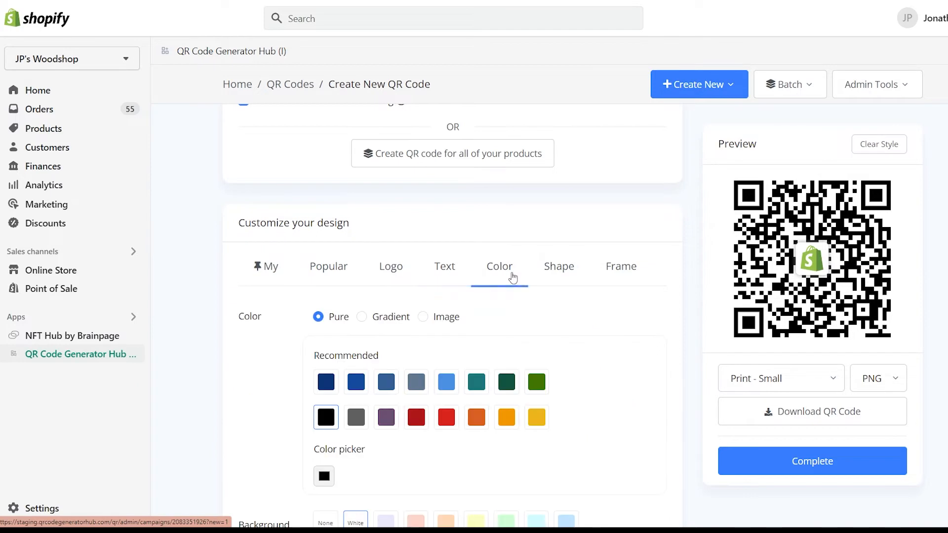
{"action": "left_click", "coordinate": [446, 382]}
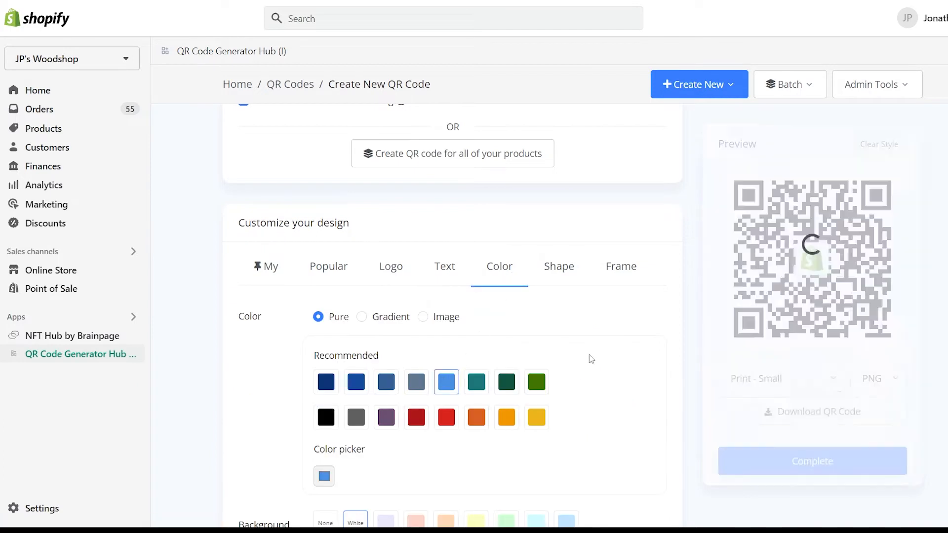
Shape the QR code with rounded-dash blocks, the fourth outer eye style with mostly rounded corners, and diamond inner eyes.
{"action": "left_click", "coordinate": [549, 272]}
{"action": "left_click", "coordinate": [480, 329]}
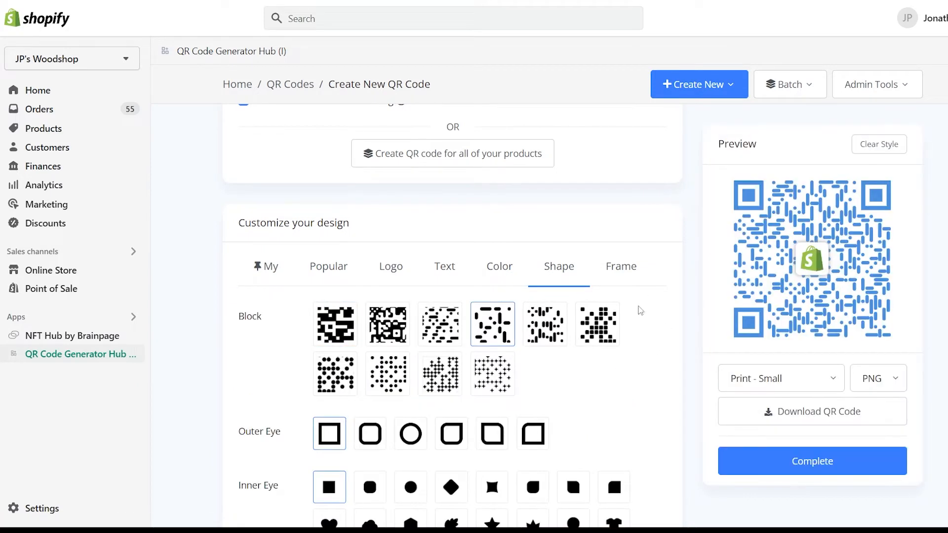
{"action": "left_click", "coordinate": [449, 438]}
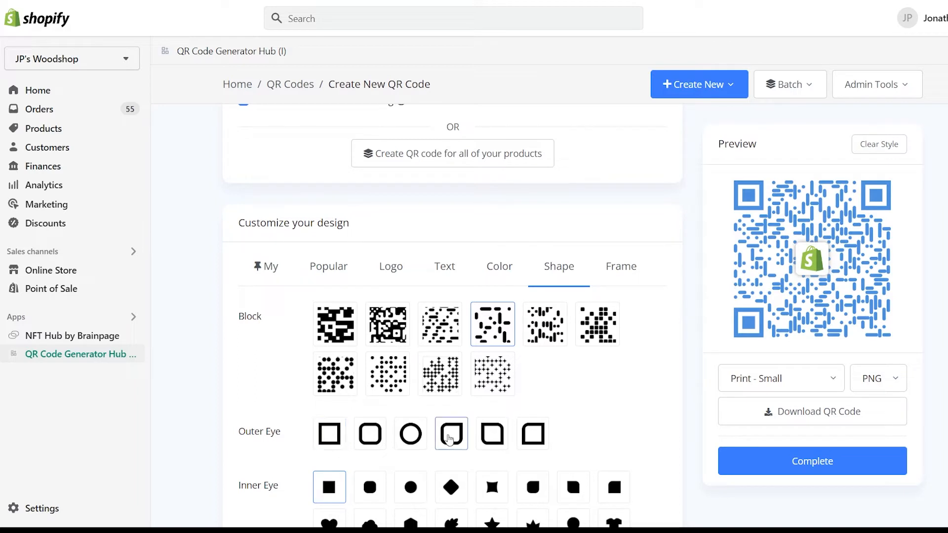
{"action": "left_click", "coordinate": [451, 487]}
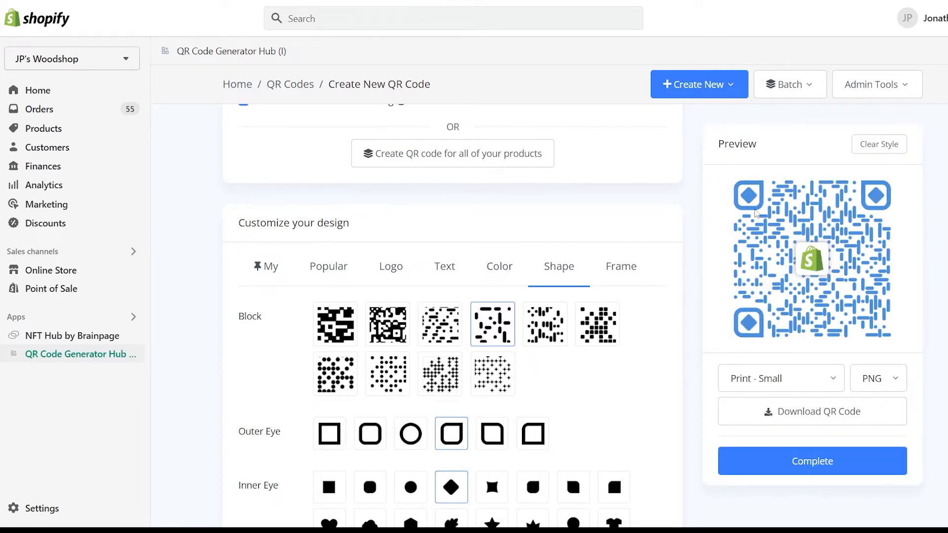
Add the plain rounded-square frame around the QR code and take its frame color from the QR code.
{"action": "left_click", "coordinate": [608, 271]}
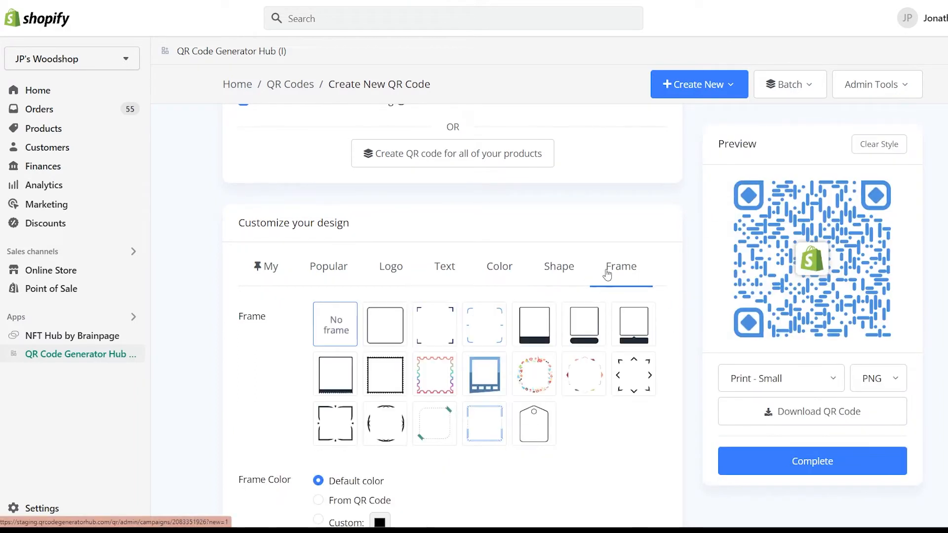
{"action": "left_click", "coordinate": [393, 342]}
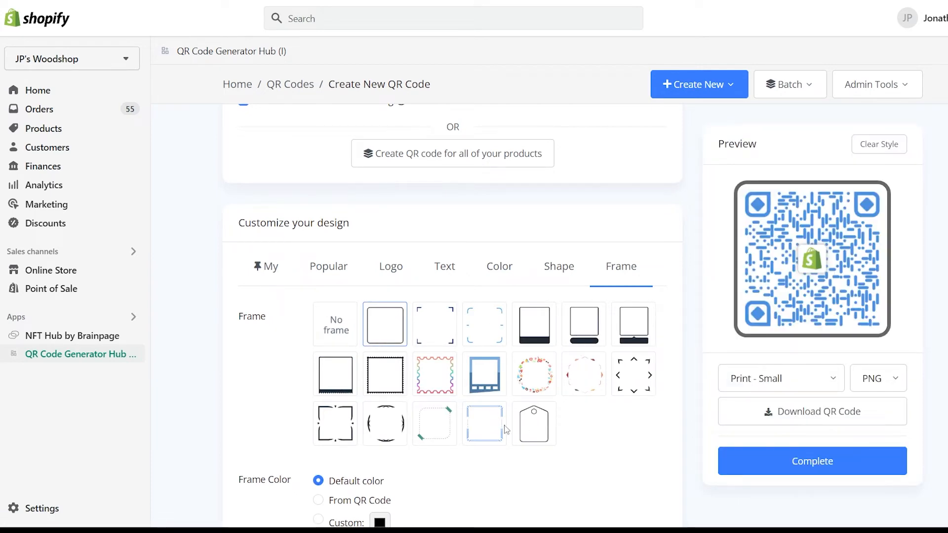
{"action": "left_click", "coordinate": [344, 499]}
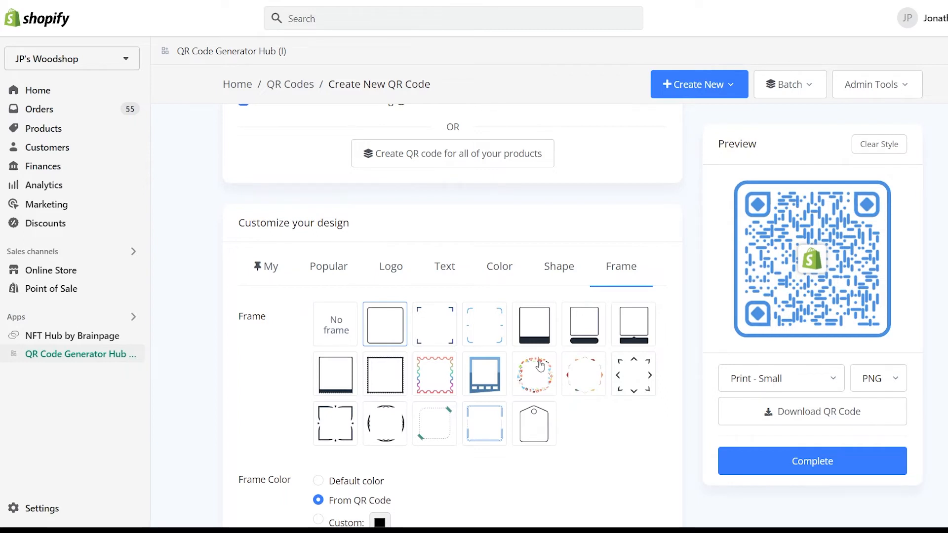
Keep the download options at Print - Small and PNG, and complete the QR code.
{"action": "scroll", "coordinate": [539, 364], "scroll_direction": "down", "scroll_amount": 1}
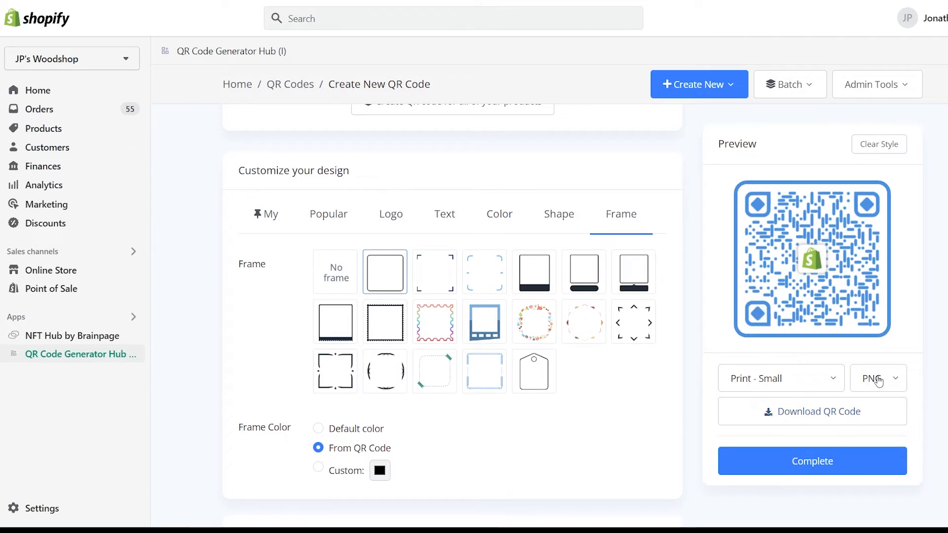
{"action": "left_click", "coordinate": [815, 387]}
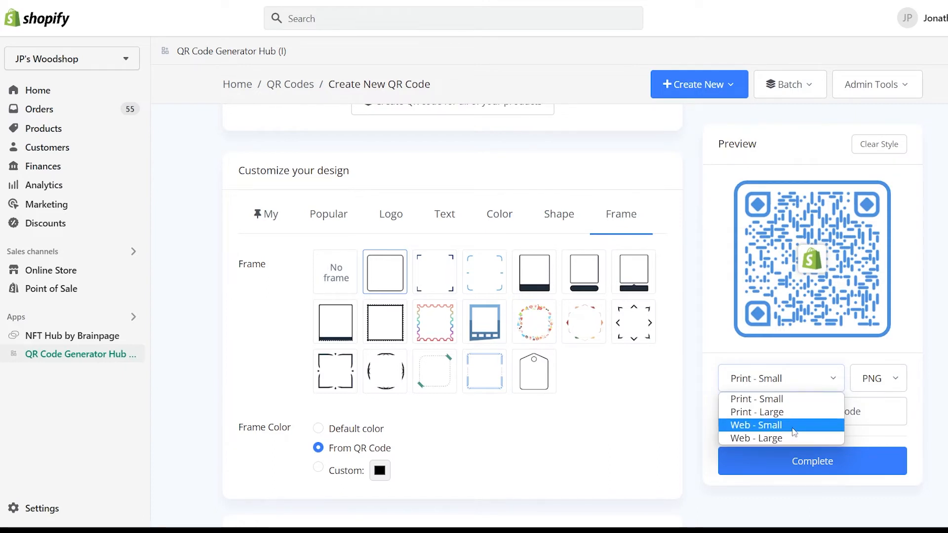
{"action": "left_click", "coordinate": [824, 388]}
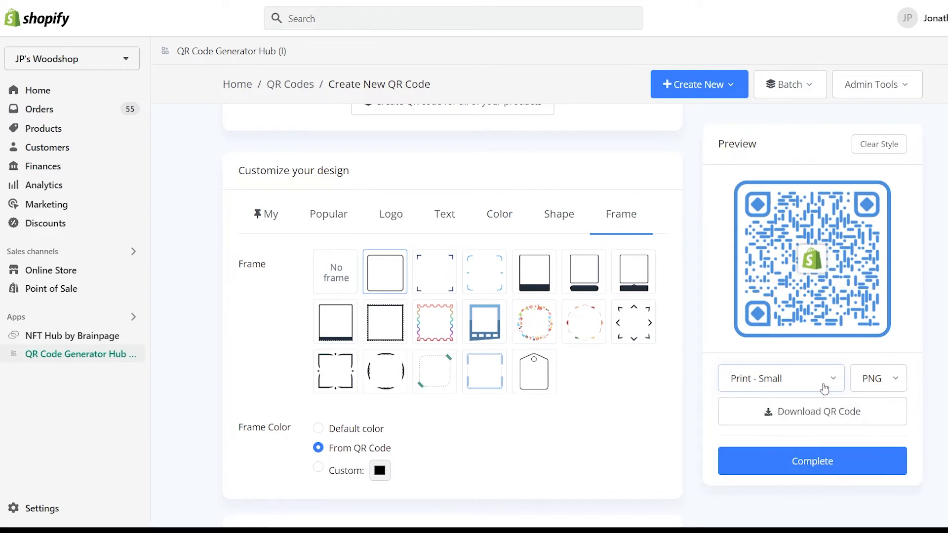
{"action": "left_click", "coordinate": [882, 380]}
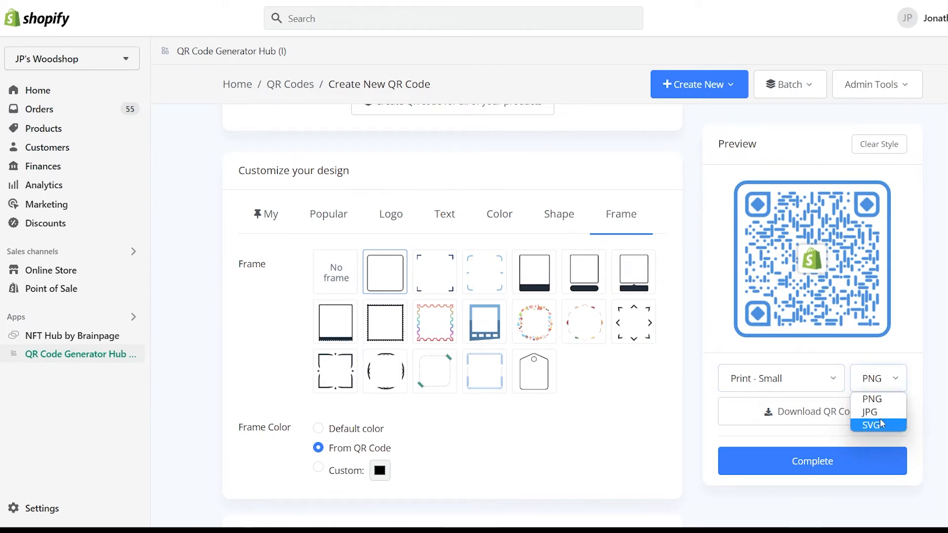
{"action": "left_click", "coordinate": [880, 403]}
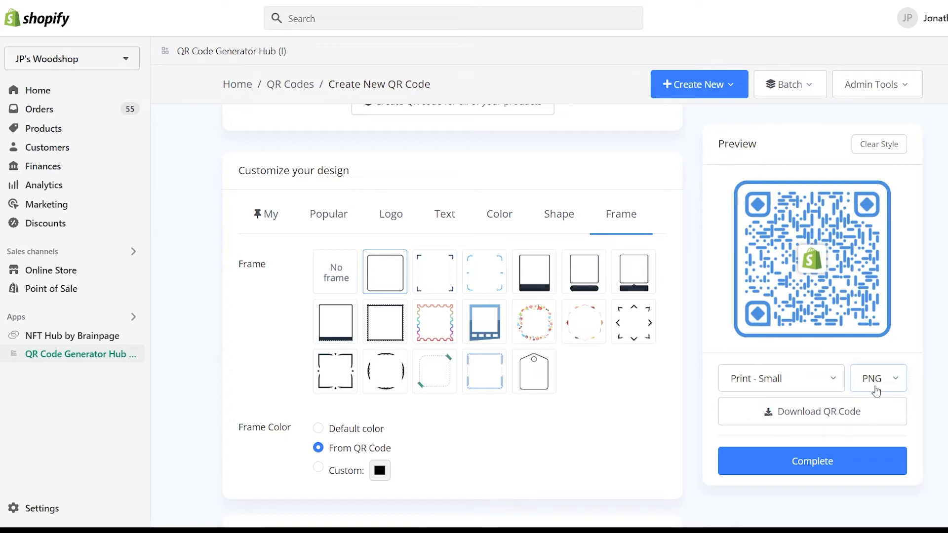
{"action": "left_click", "coordinate": [829, 462]}
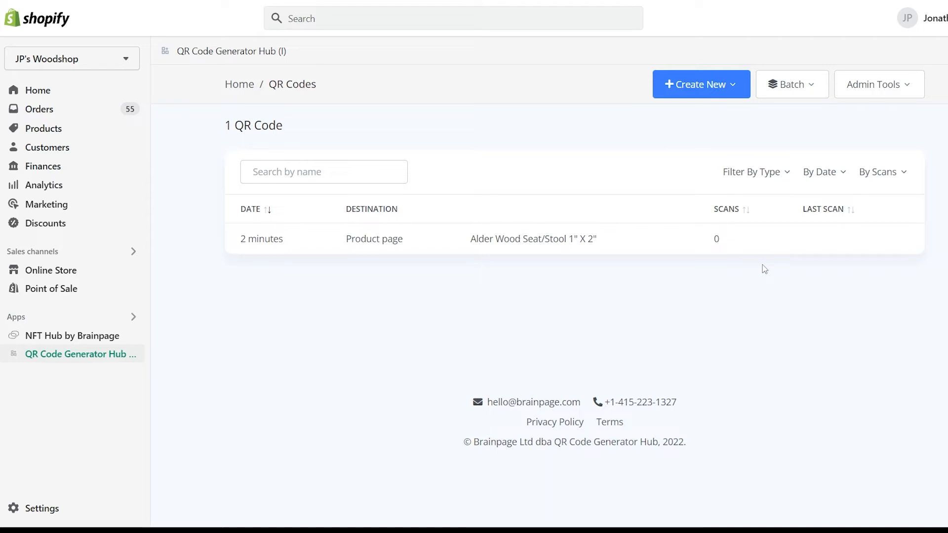
{"action": "left_click", "coordinate": [791, 92]}
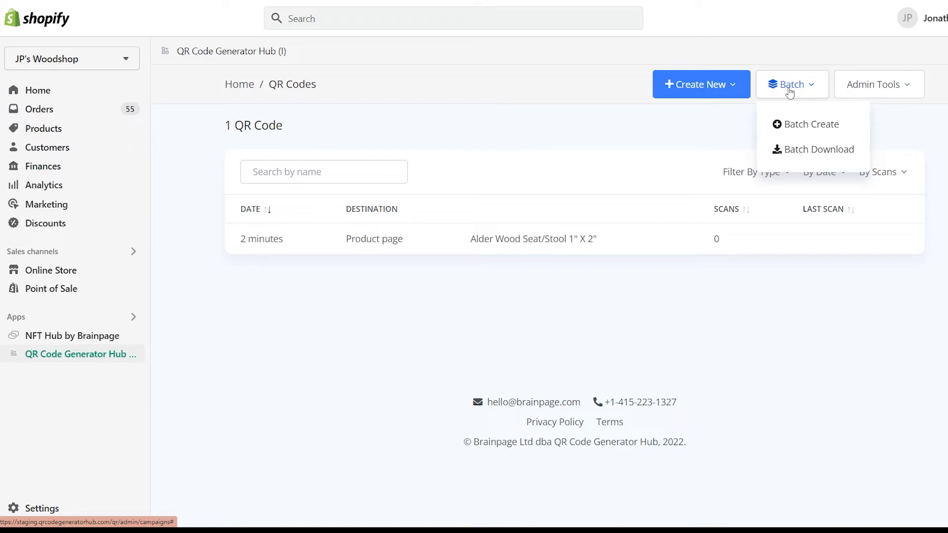
{"action": "left_click", "coordinate": [684, 94]}
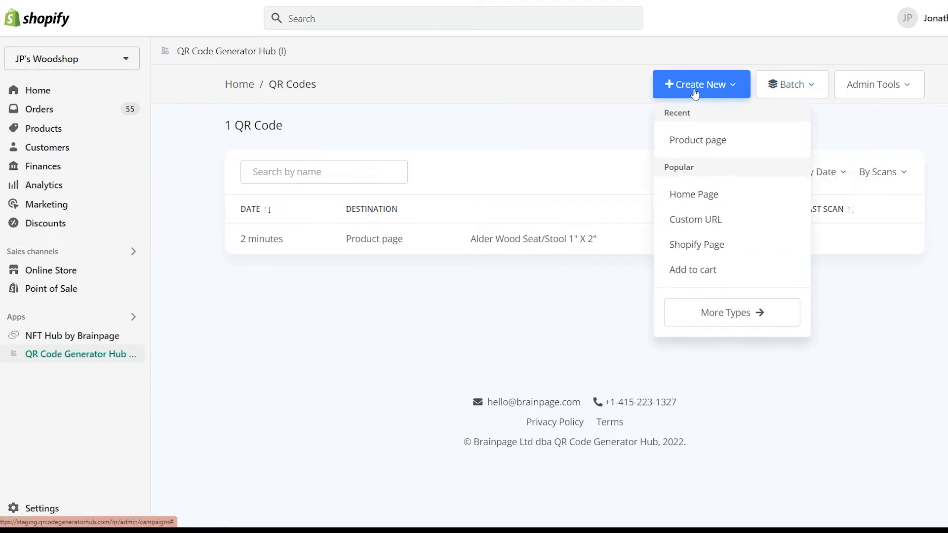
{"action": "left_click", "coordinate": [555, 260]}
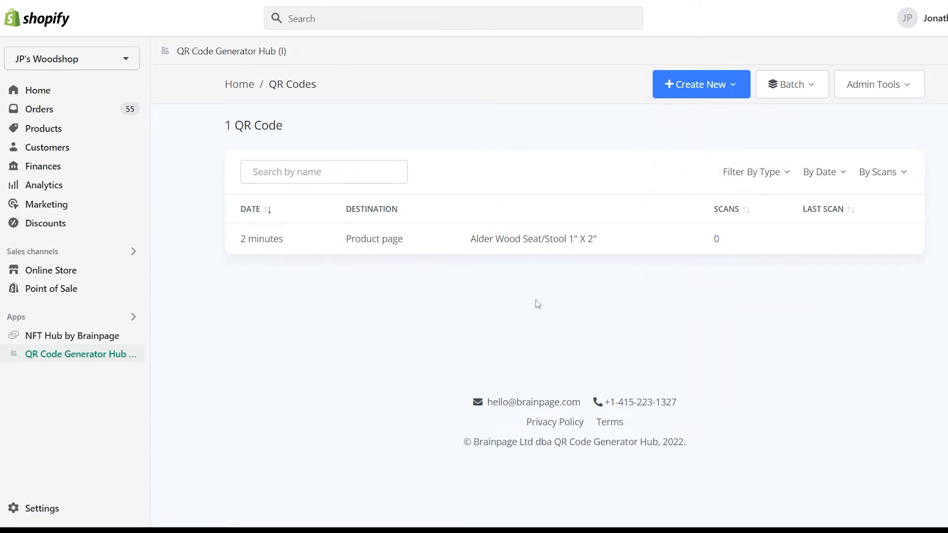
Start a new batch of QR codes for all products and apply the second popular design, the blue one with rounded eyes.
{"action": "left_click", "coordinate": [781, 96]}
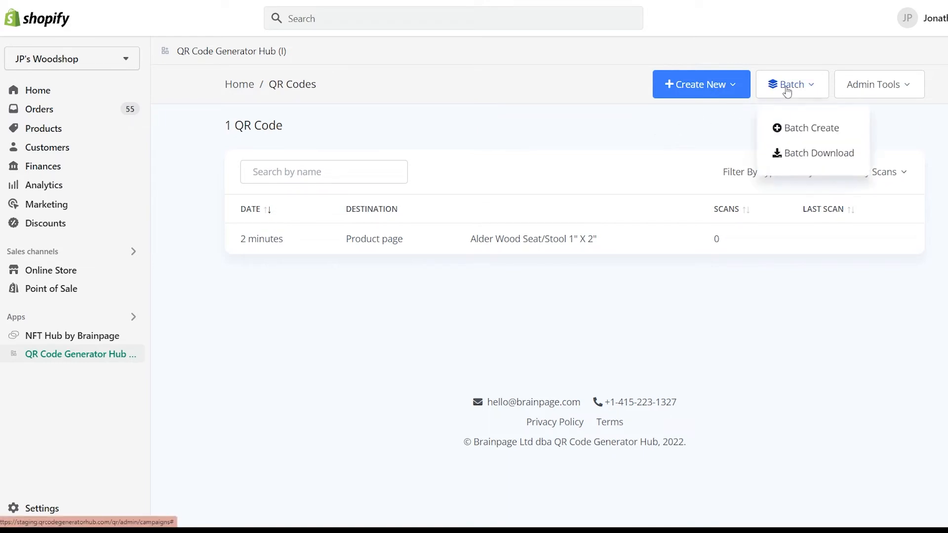
{"action": "left_click", "coordinate": [804, 127]}
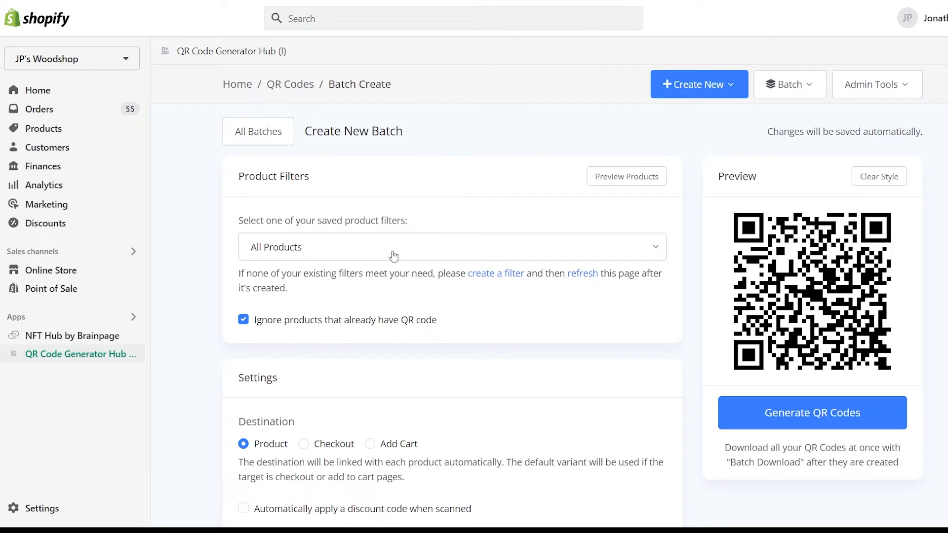
{"action": "scroll", "coordinate": [415, 339], "scroll_direction": "down", "scroll_amount": 2}
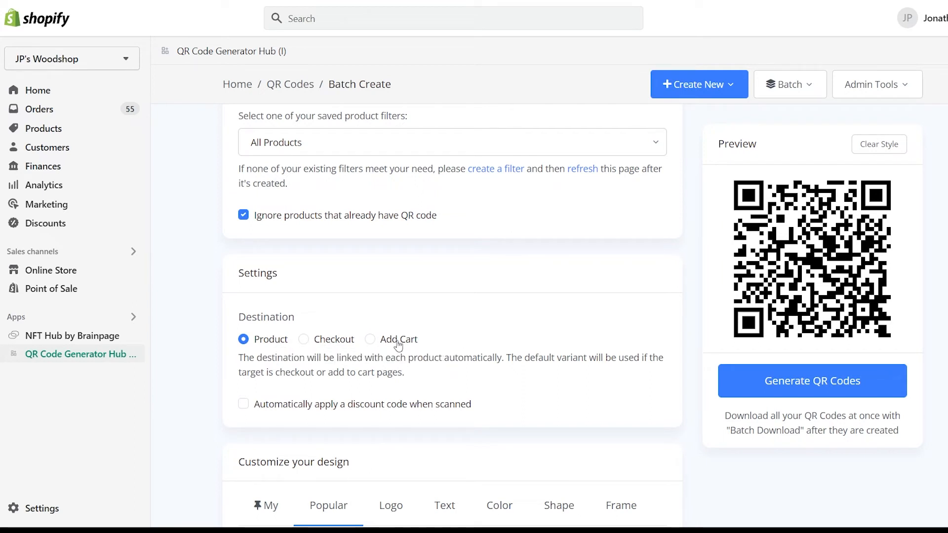
{"action": "scroll", "coordinate": [398, 345], "scroll_direction": "down", "scroll_amount": 2}
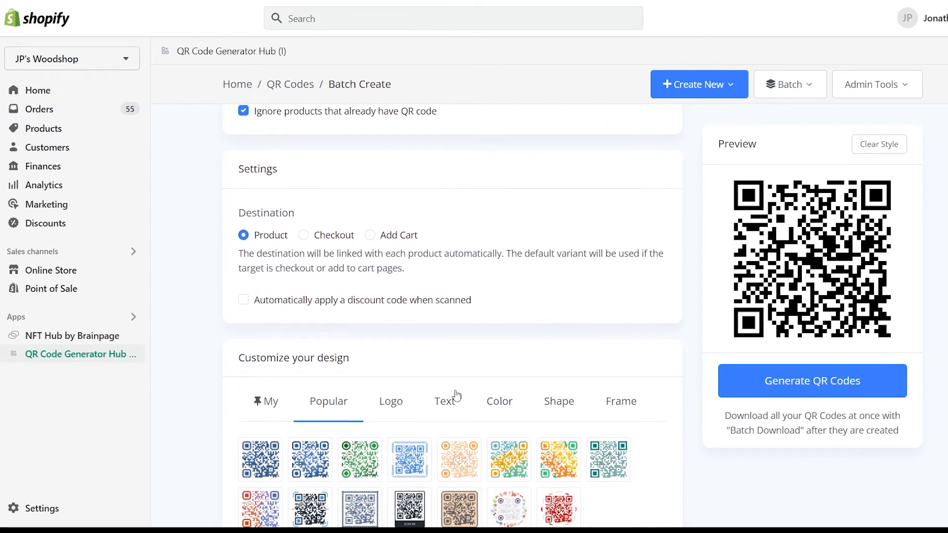
{"action": "left_click", "coordinate": [323, 459]}
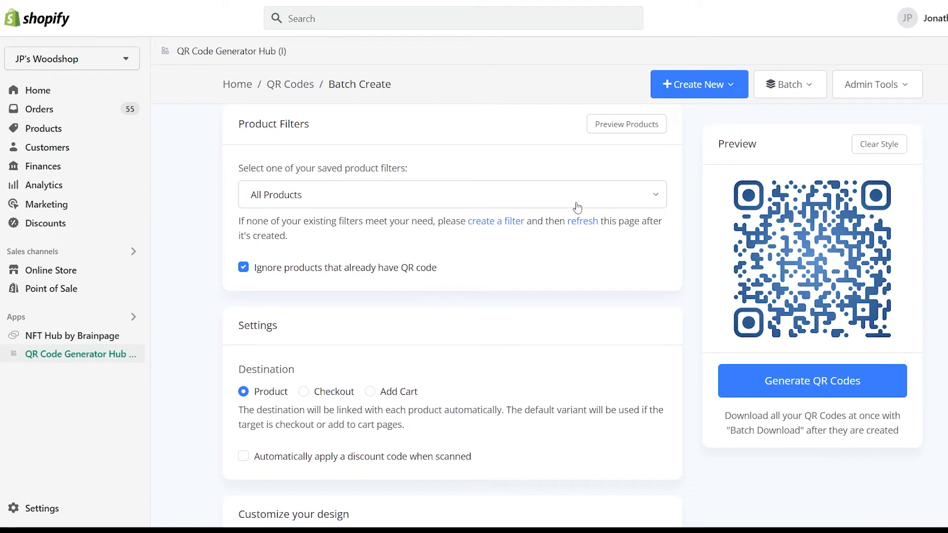
Leave the batch setup and examine the full scan analysis, including the 30-day chart, location map, and platform and browser breakdowns.
{"action": "left_click", "coordinate": [237, 84]}
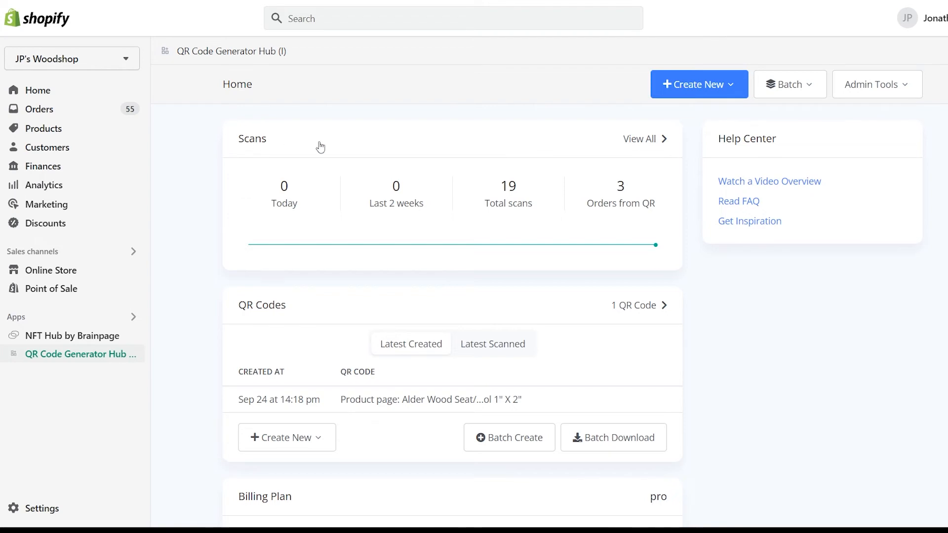
{"action": "left_click", "coordinate": [642, 139]}
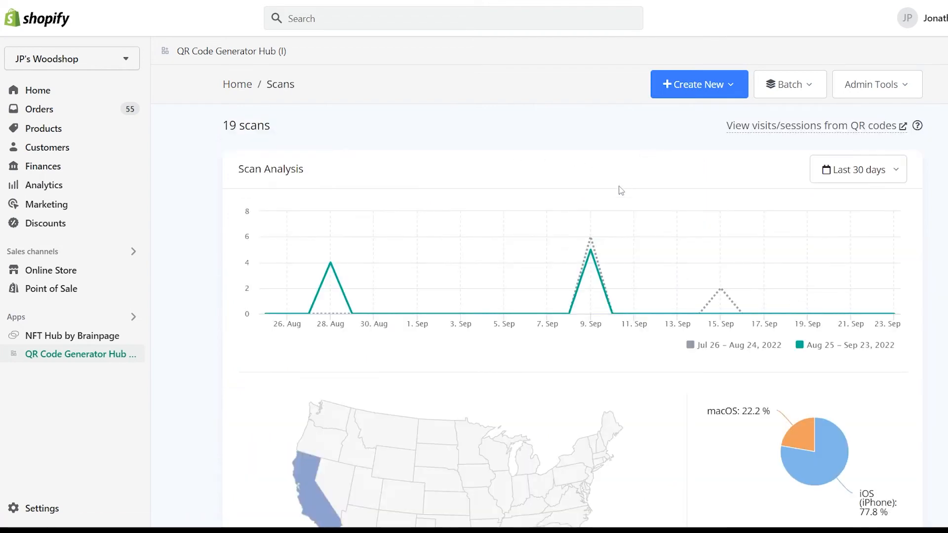
{"action": "scroll", "coordinate": [582, 359], "scroll_direction": "down", "scroll_amount": 1}
{"action": "scroll", "coordinate": [581, 357], "scroll_direction": "down", "scroll_amount": 1}
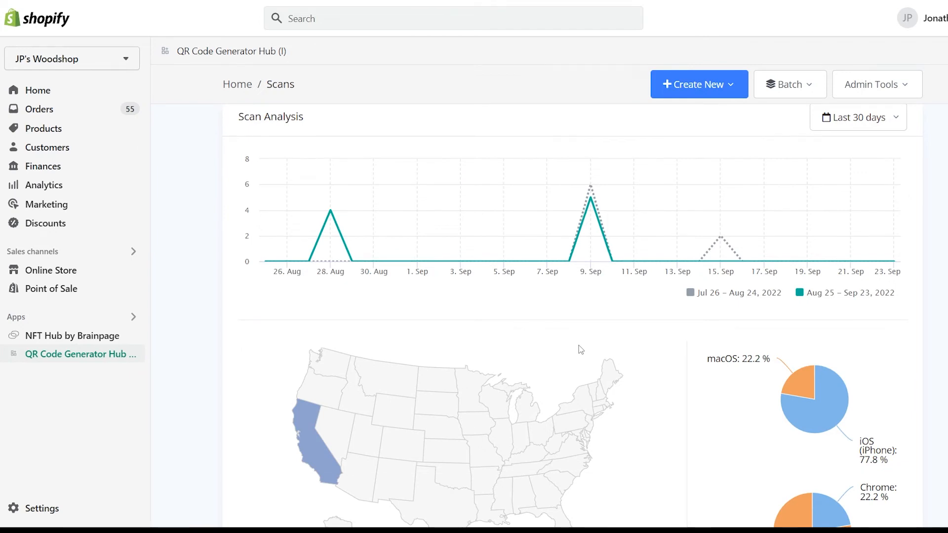
{"action": "scroll", "coordinate": [579, 349], "scroll_direction": "down", "scroll_amount": 2}
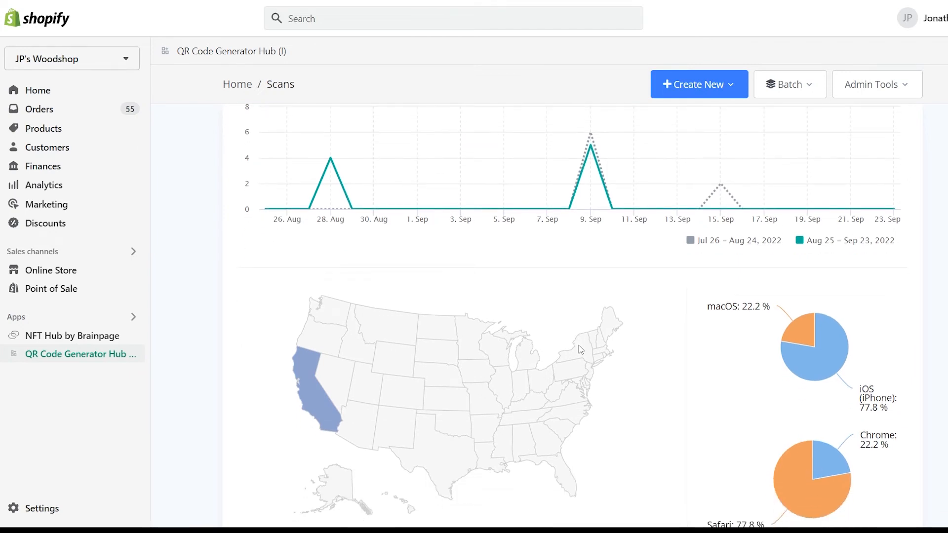
{"action": "scroll", "coordinate": [579, 345], "scroll_direction": "down", "scroll_amount": 6}
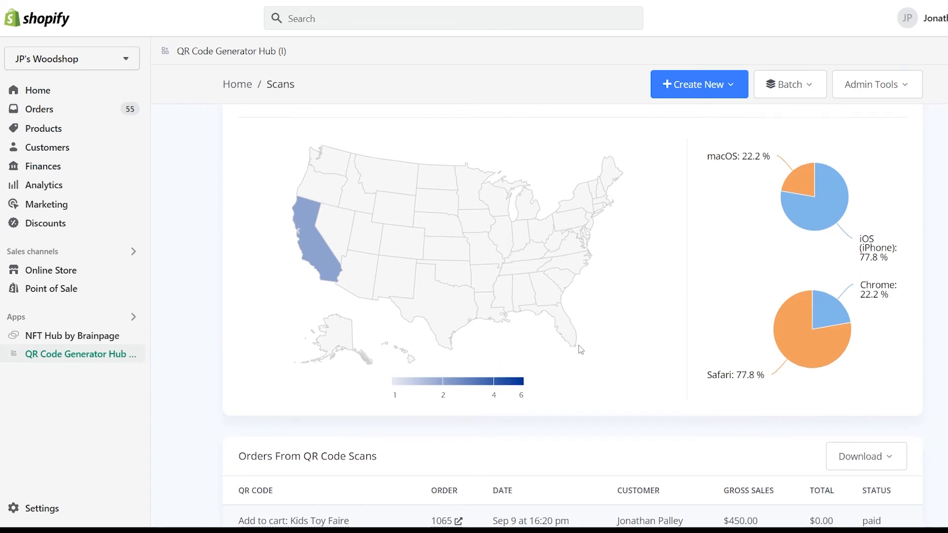
{"action": "scroll", "coordinate": [588, 329], "scroll_direction": "up", "scroll_amount": 8}
{"action": "scroll", "coordinate": [588, 330], "scroll_direction": "up", "scroll_amount": 3}
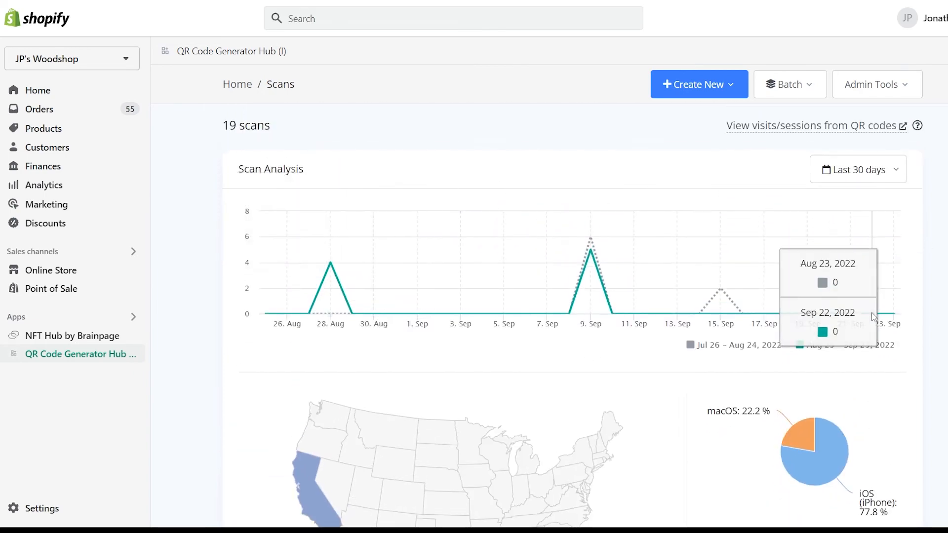
Review the orders from QR code scans and the detailed list of all scans.
{"action": "scroll", "coordinate": [390, 275], "scroll_direction": "down", "scroll_amount": 6}
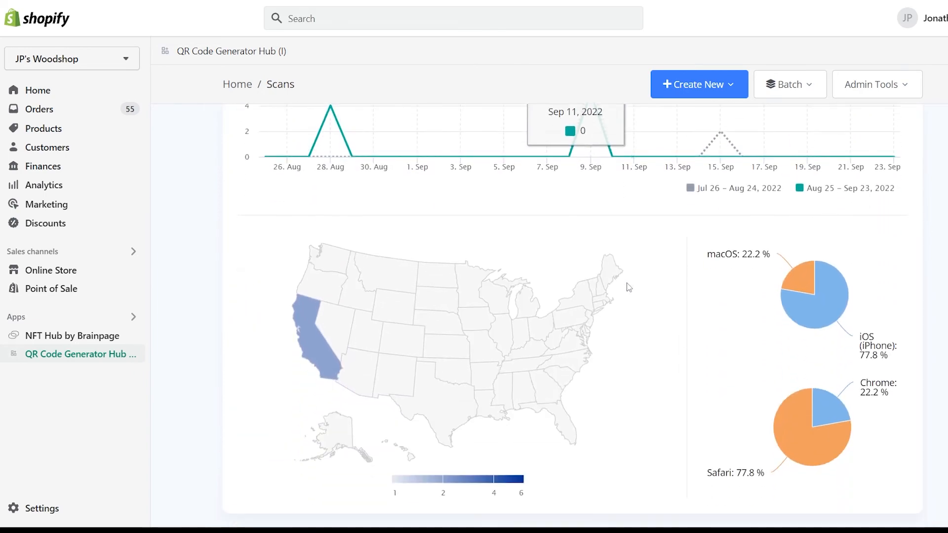
{"action": "scroll", "coordinate": [745, 274], "scroll_direction": "down", "scroll_amount": 2}
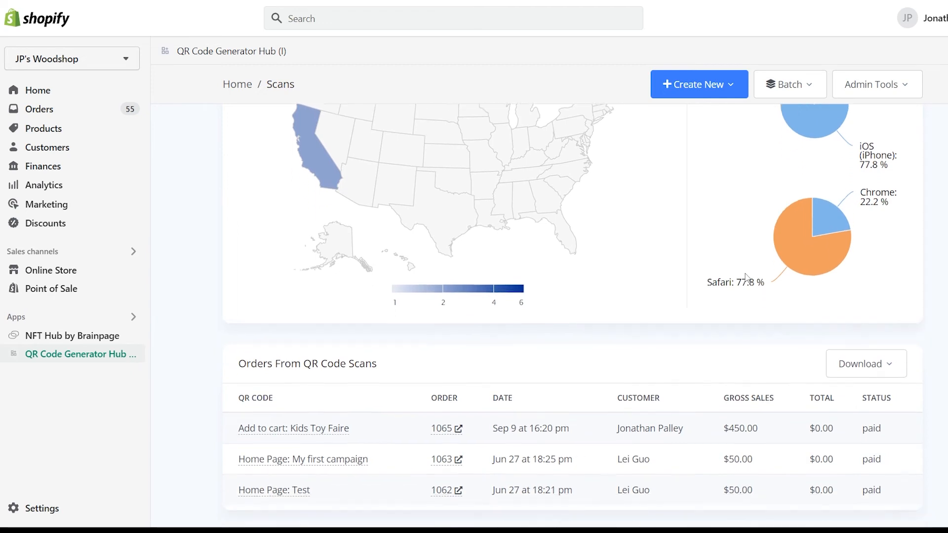
{"action": "scroll", "coordinate": [746, 277], "scroll_direction": "down", "scroll_amount": 1}
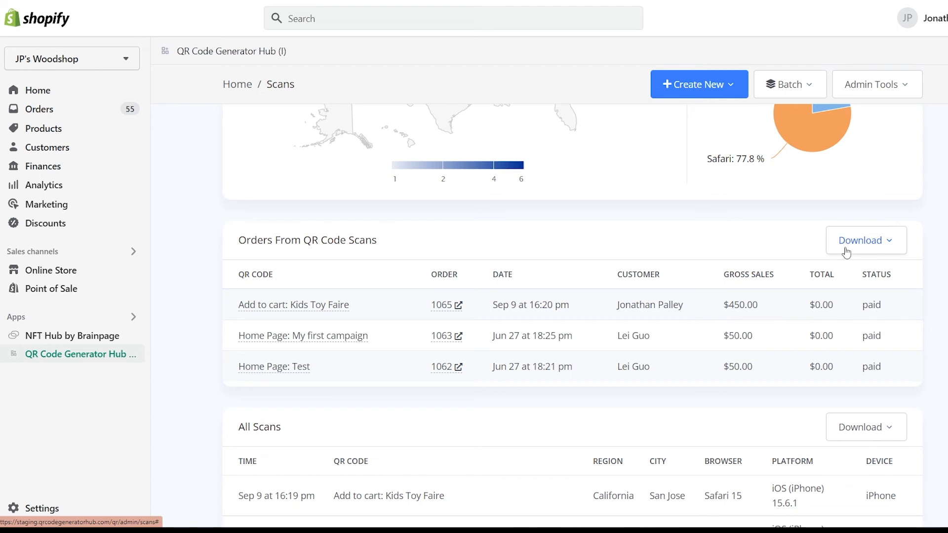
{"action": "scroll", "coordinate": [846, 250], "scroll_direction": "down", "scroll_amount": 2}
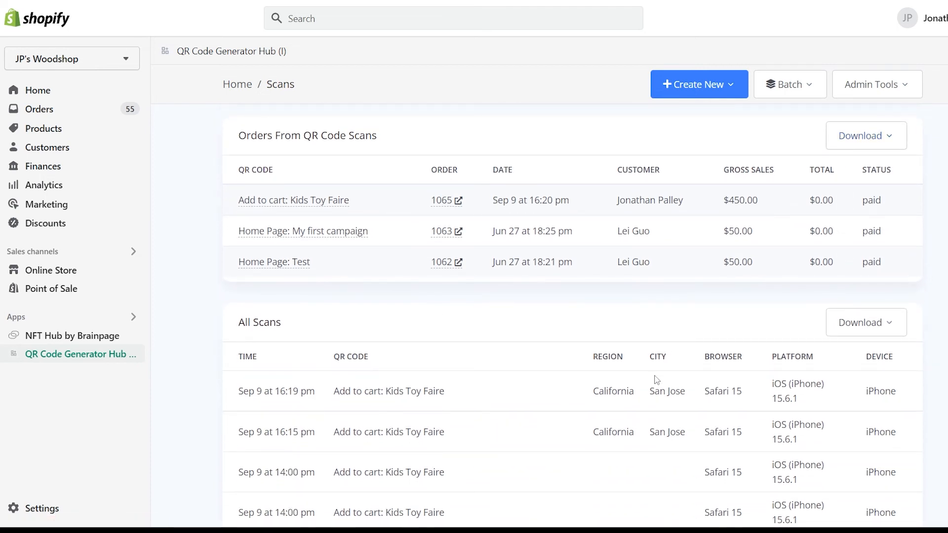
{"action": "scroll", "coordinate": [657, 380], "scroll_direction": "down", "scroll_amount": 1}
{"action": "scroll", "coordinate": [656, 380], "scroll_direction": "up", "scroll_amount": 3}
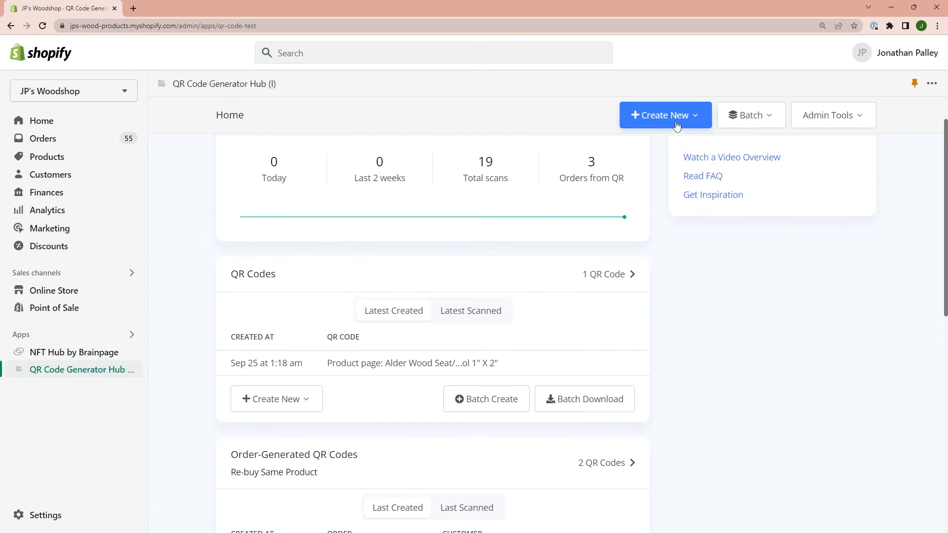
Look through the full list of QR code types, including the internet and order-generated ones, and close it.
{"action": "left_click", "coordinate": [675, 122]}
{"action": "left_click", "coordinate": [661, 328]}
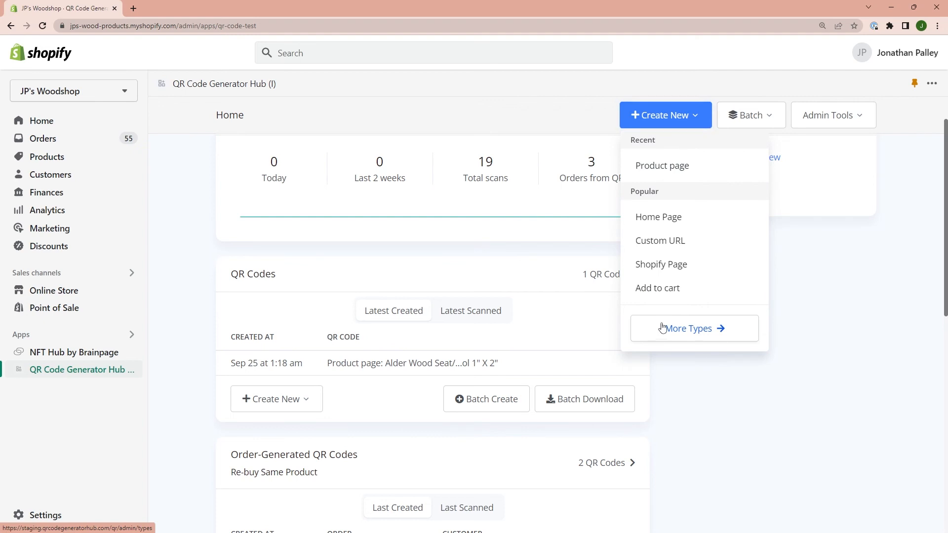
{"action": "scroll", "coordinate": [732, 328], "scroll_direction": "down", "scroll_amount": 5}
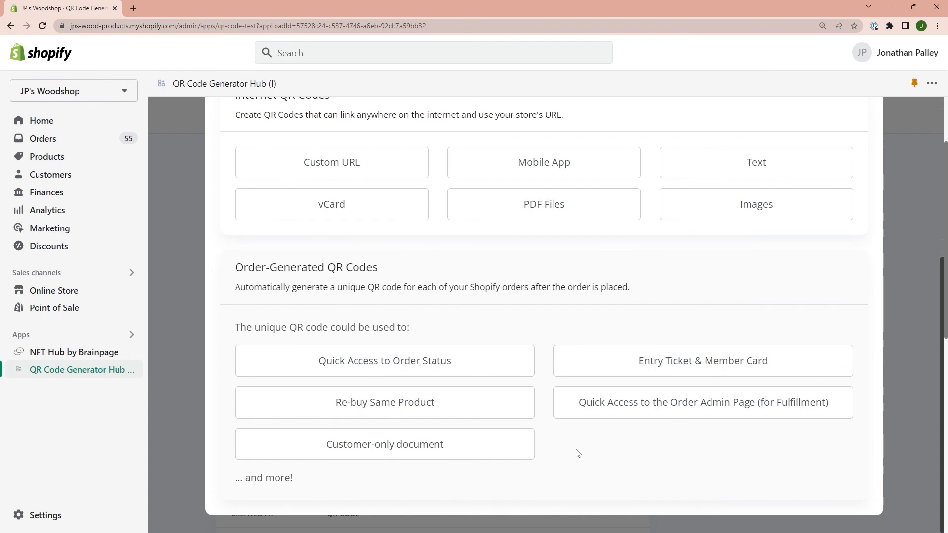
{"action": "key", "text": "Escape"}
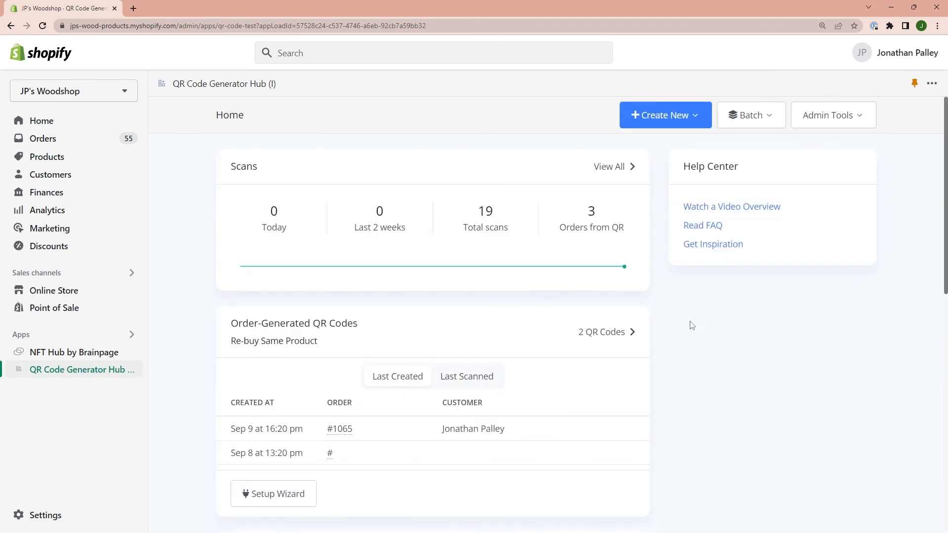